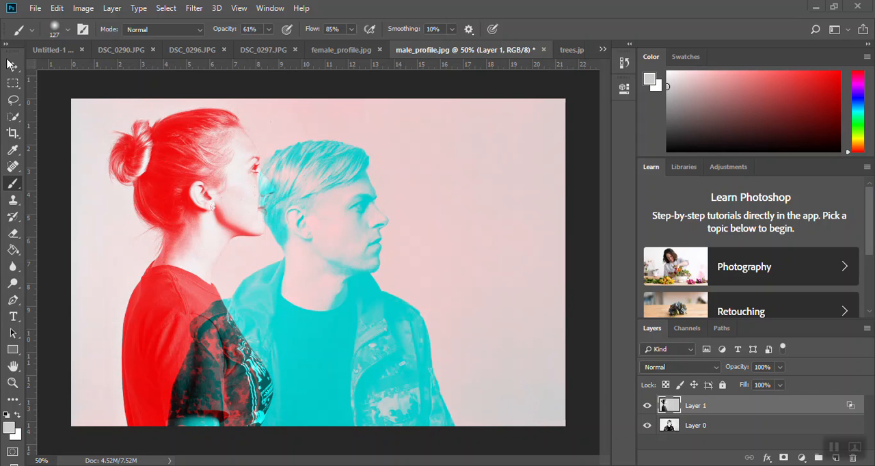
Enlarge the canvas to 40 inches wide and 28 inches high, keeping the centre anchor
{"action": "left_click", "coordinate": [84, 8]}
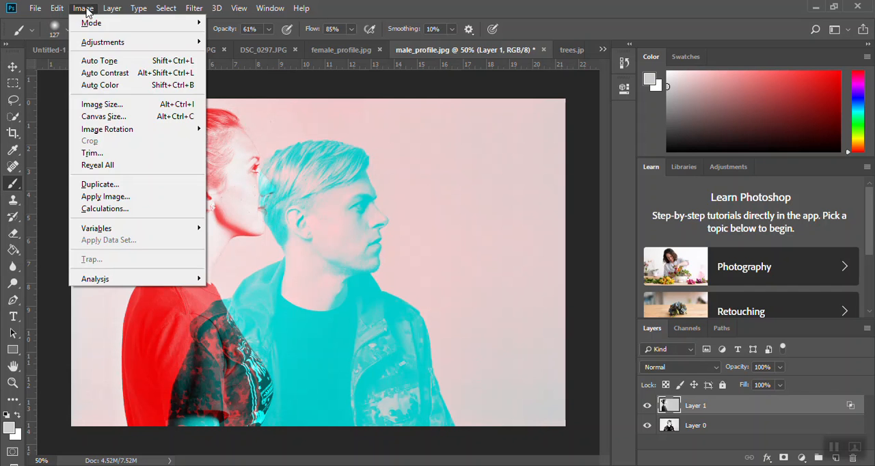
{"action": "left_click", "coordinate": [113, 115]}
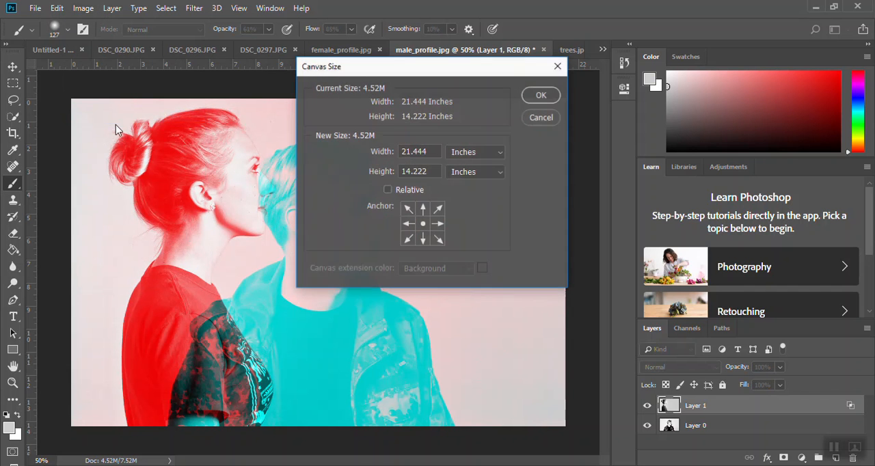
{"action": "left_click_drag", "start_coordinate": [430, 153], "coordinate": [379, 151]}
{"action": "type", "text": "40"}
{"action": "left_click", "coordinate": [407, 173]}
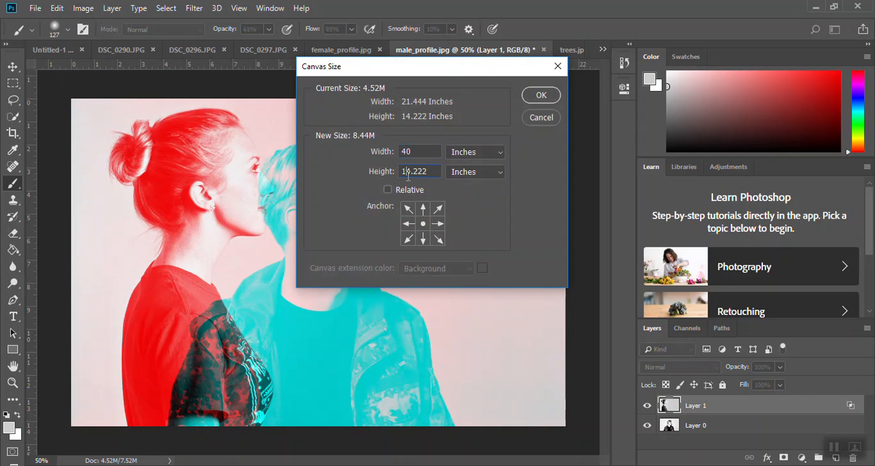
{"action": "left_click_drag", "start_coordinate": [434, 171], "coordinate": [400, 171]}
{"action": "type", "text": "28"}
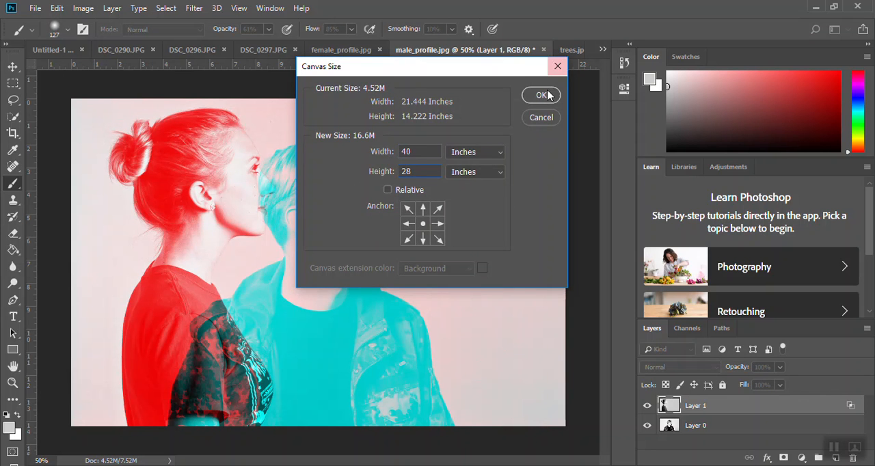
{"action": "left_click", "coordinate": [541, 96]}
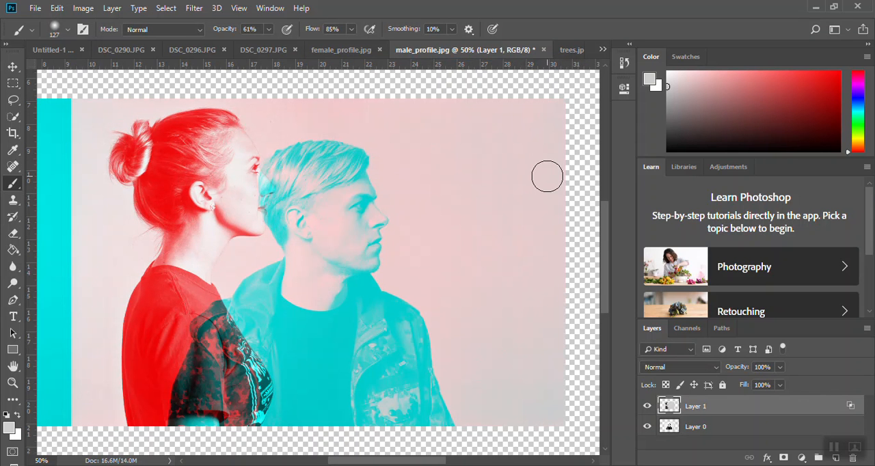
Move Layer 1 and Layer 0 into the upper-left corner of the enlarged canvas so the two portraits overlap
{"action": "key", "text": "ctrl+minus"}
{"action": "key", "text": "ctrl+minus"}
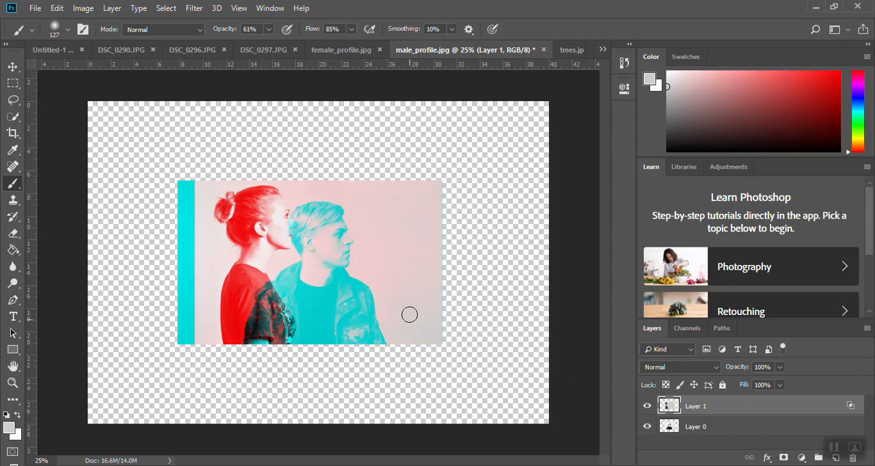
{"action": "left_click", "coordinate": [16, 69]}
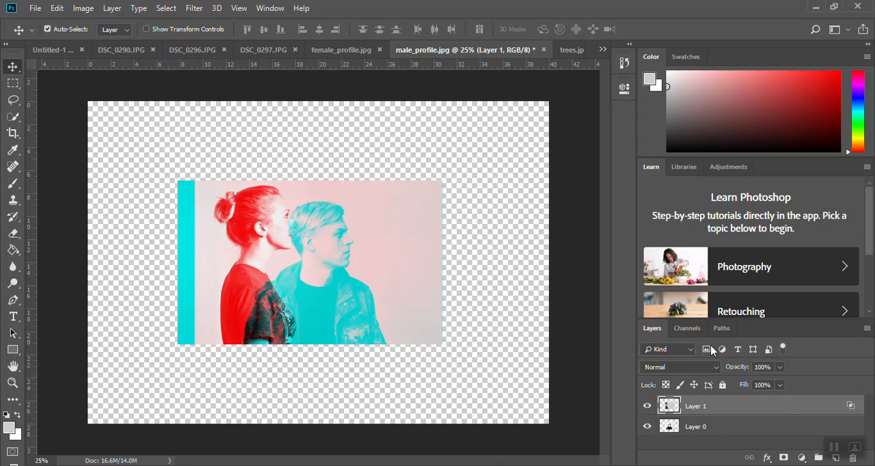
{"action": "left_click_drag", "start_coordinate": [270, 293], "coordinate": [179, 213]}
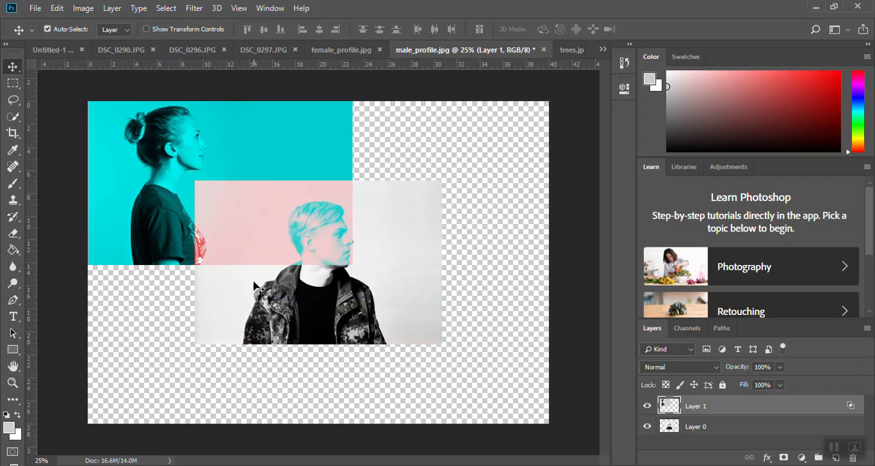
{"action": "left_click", "coordinate": [729, 427]}
{"action": "left_click_drag", "start_coordinate": [350, 325], "coordinate": [248, 251]}
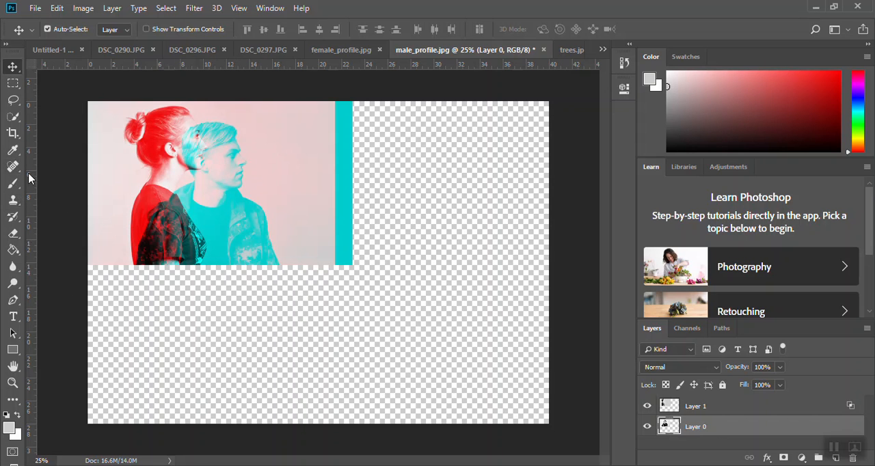
Marquee-select the cyan strip beyond the overlapped portraits' right edge, delete it from Layer 1, and deselect
{"action": "left_click", "coordinate": [13, 84]}
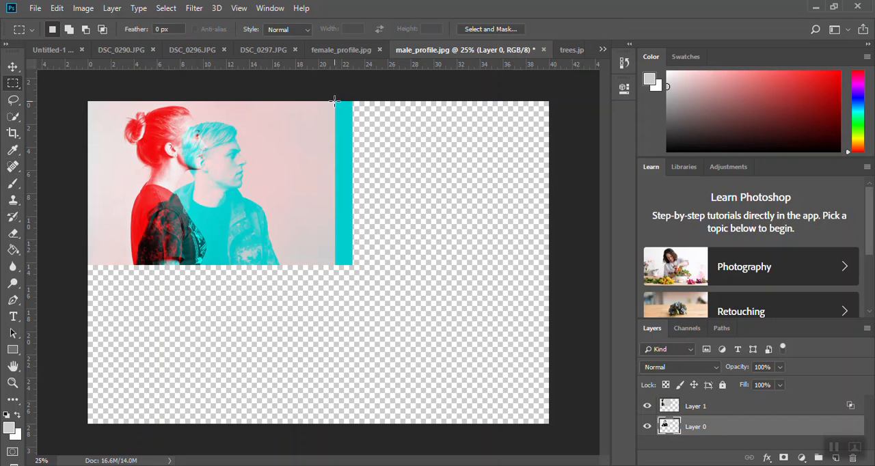
{"action": "left_click_drag", "start_coordinate": [334, 101], "coordinate": [356, 268]}
{"action": "left_click", "coordinate": [15, 70]}
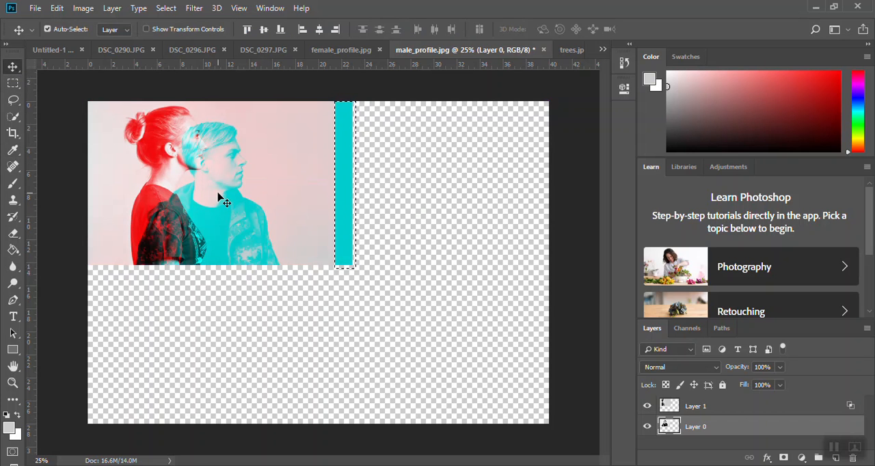
{"action": "left_click", "coordinate": [648, 407]}
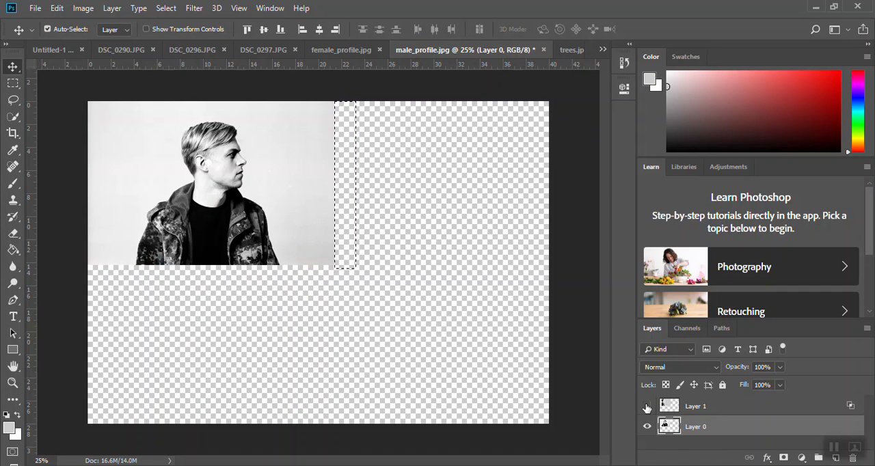
{"action": "left_click", "coordinate": [646, 407]}
{"action": "left_click", "coordinate": [699, 408]}
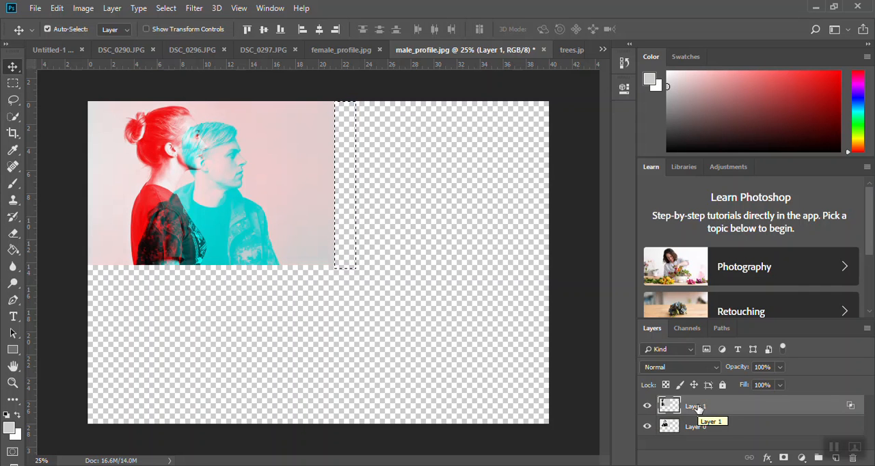
{"action": "key", "text": "ctrl"}
{"action": "left_click", "coordinate": [171, 9]}
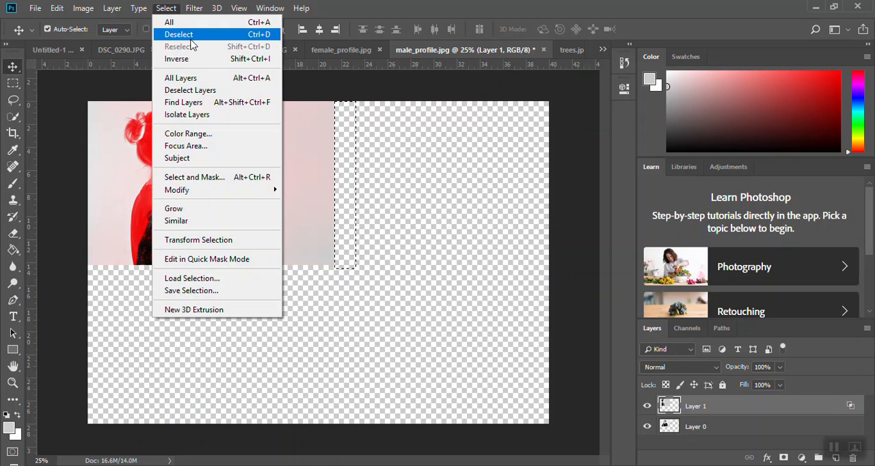
{"action": "left_click", "coordinate": [179, 34]}
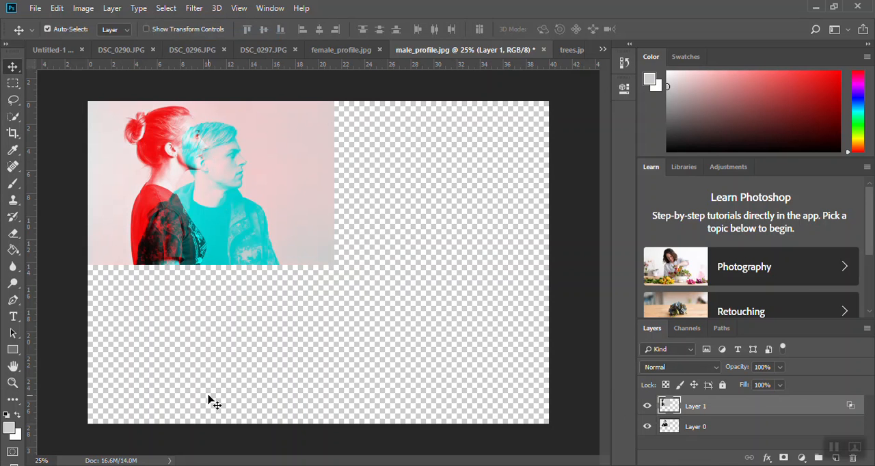
Merge Layer 1 down into Layer 0 and place a duplicate of the merged image beside it in the canvas's upper-right corner
{"action": "right_click", "coordinate": [738, 412]}
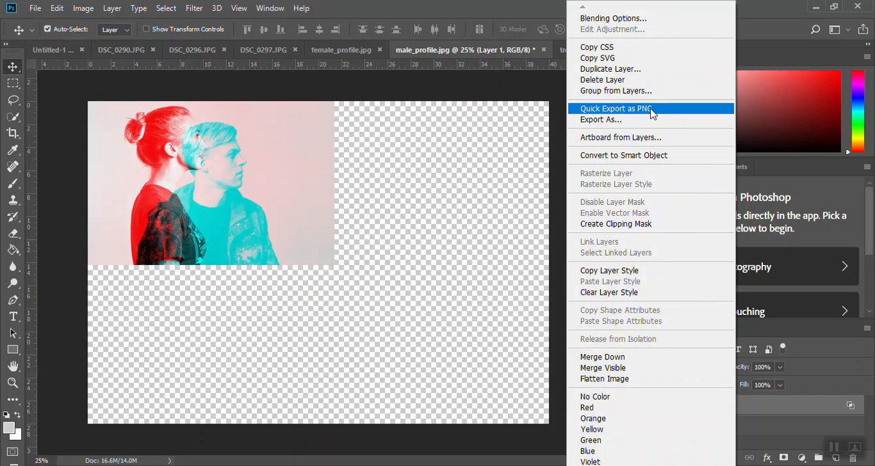
{"action": "left_click", "coordinate": [643, 357]}
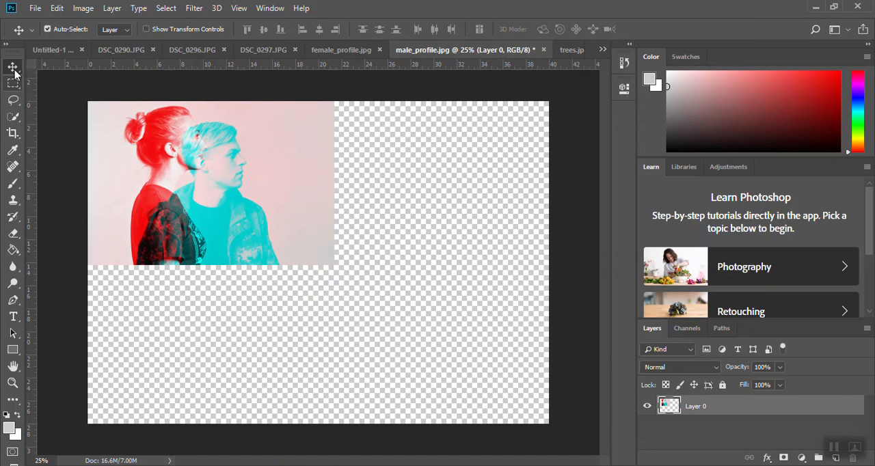
{"action": "right_click", "coordinate": [742, 403]}
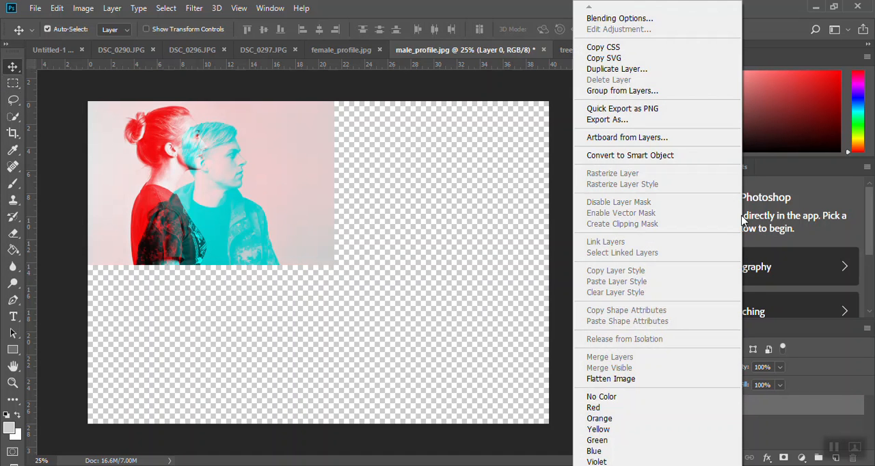
{"action": "left_click", "coordinate": [630, 71]}
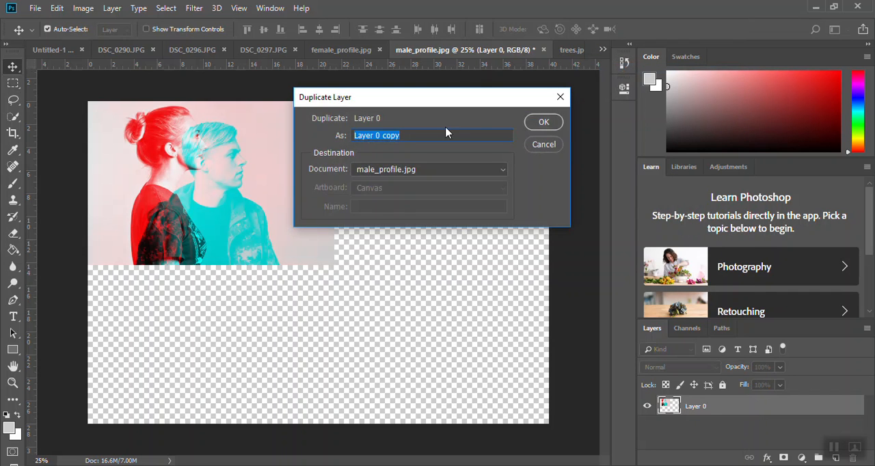
{"action": "left_click", "coordinate": [542, 122]}
{"action": "left_click_drag", "start_coordinate": [283, 203], "coordinate": [531, 203]}
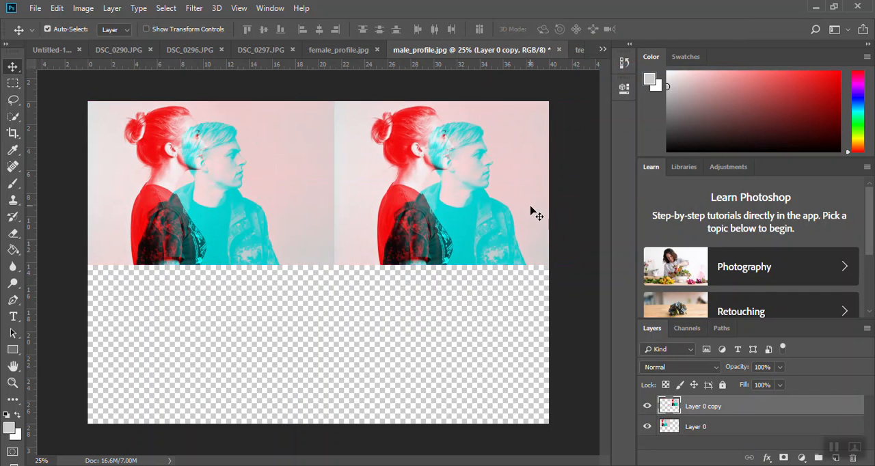
{"action": "right_click", "coordinate": [483, 226]}
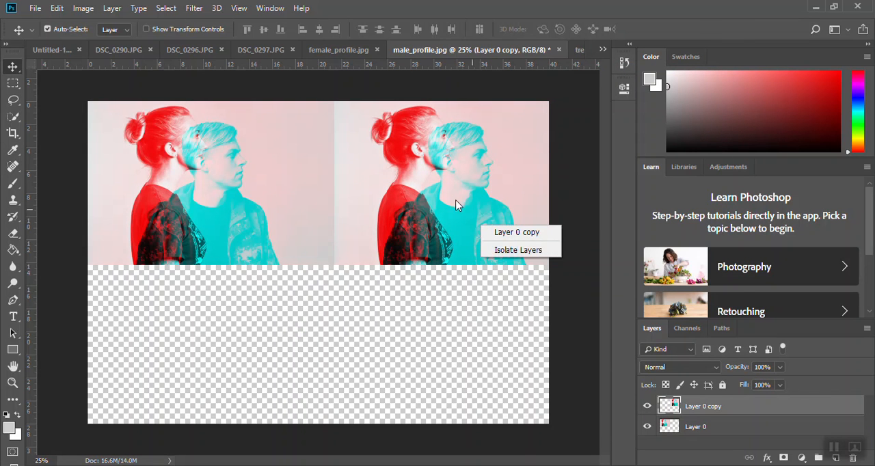
{"action": "right_click", "coordinate": [745, 414]}
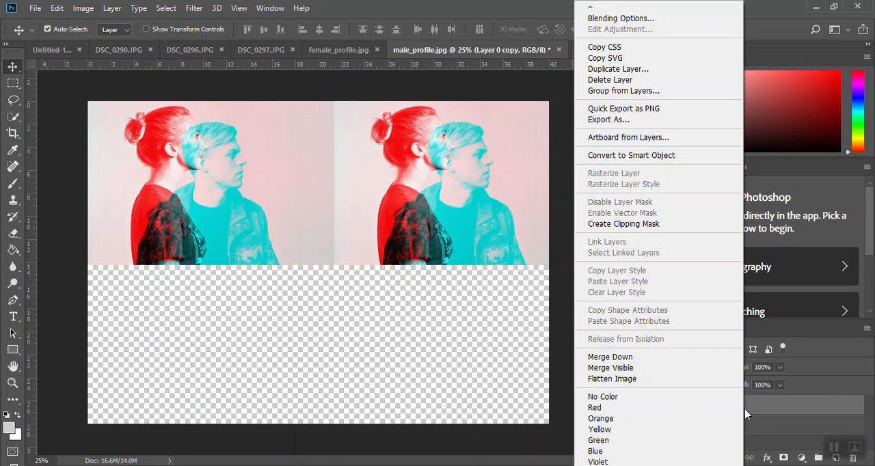
{"action": "left_click", "coordinate": [745, 410]}
{"action": "right_click", "coordinate": [745, 406]}
{"action": "left_click", "coordinate": [128, 109]}
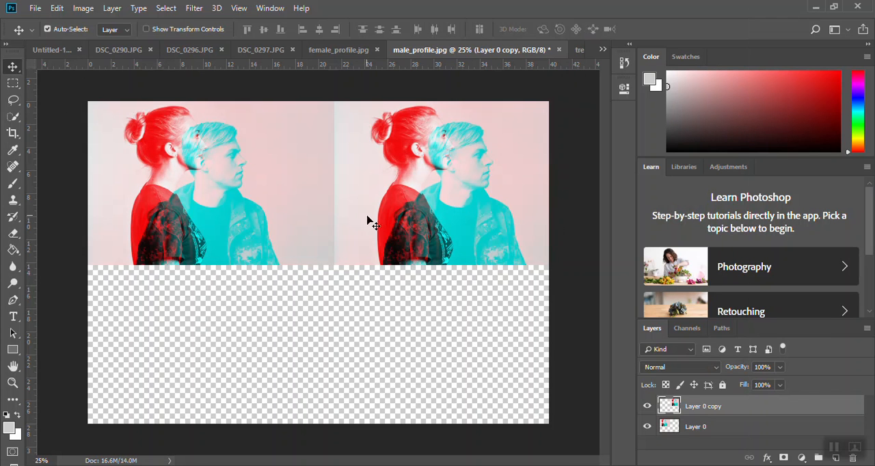
Flip Layer 0 vertically and move it directly beneath the upper-right copy so the two images mirror each other
{"action": "left_click", "coordinate": [248, 213]}
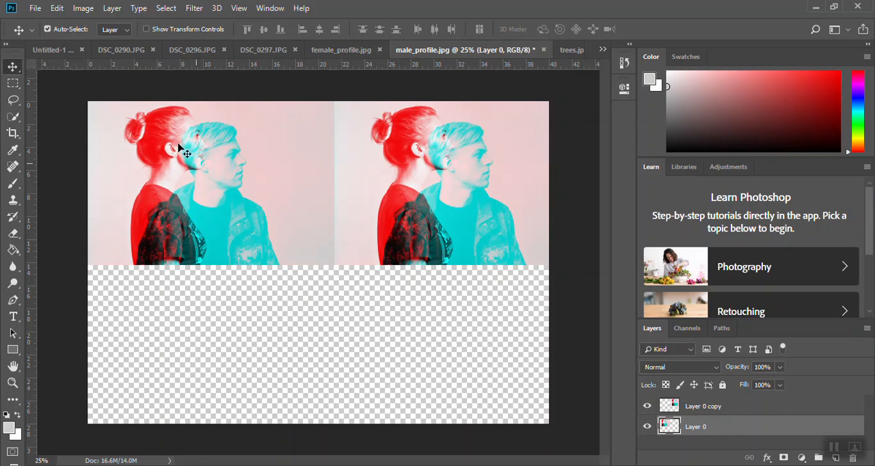
{"action": "left_click", "coordinate": [62, 8]}
{"action": "mouse_move", "coordinate": [119, 287]}
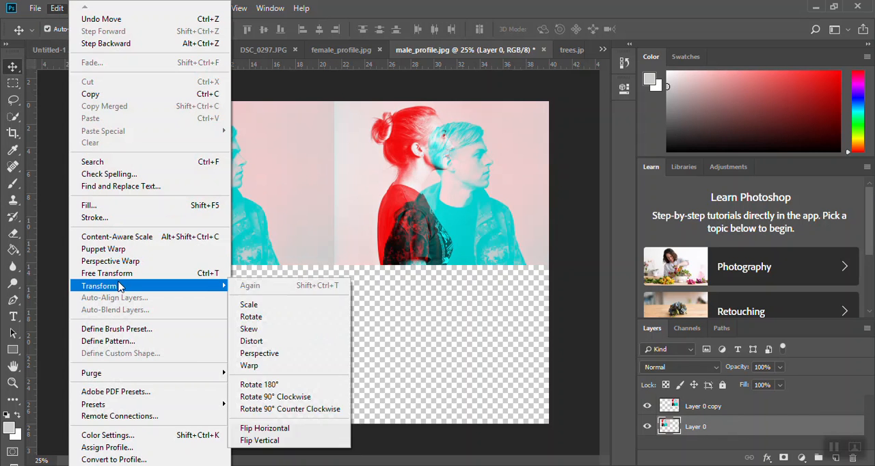
{"action": "left_click", "coordinate": [282, 445]}
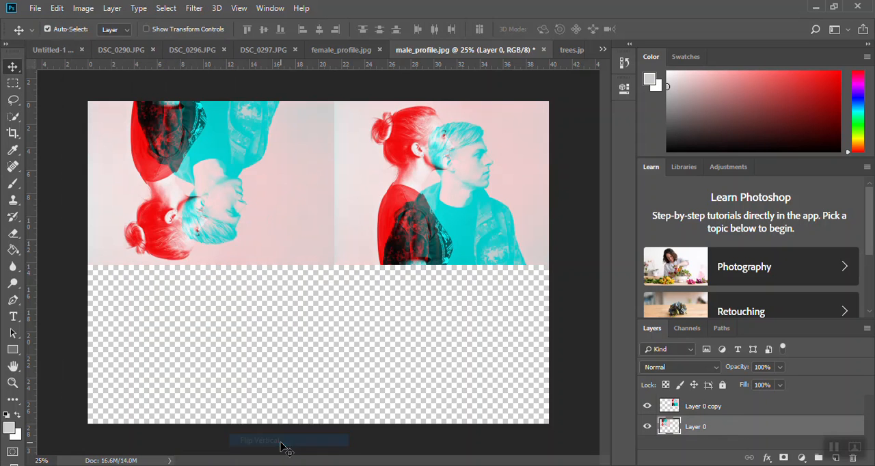
{"action": "left_click_drag", "start_coordinate": [229, 240], "coordinate": [472, 402]}
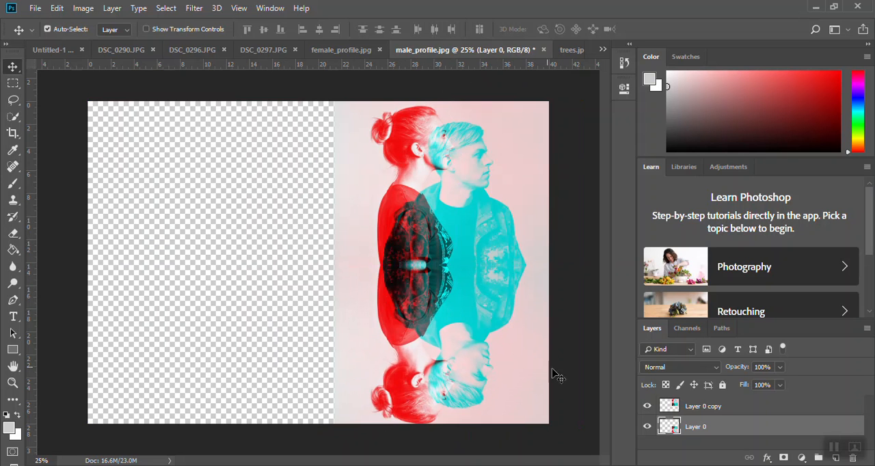
Merge Layer 0 copy down into Layer 0 and place a duplicate of the mirrored pair over the empty left half of the canvas
{"action": "left_click", "coordinate": [750, 408]}
{"action": "right_click", "coordinate": [750, 408]}
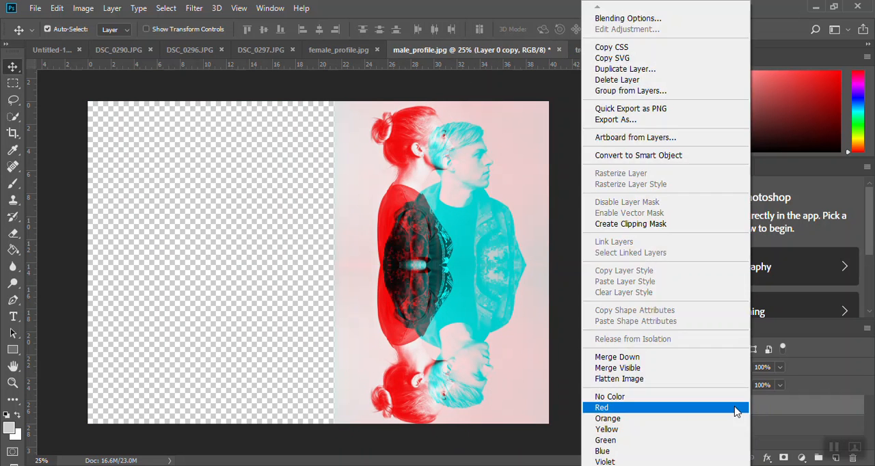
{"action": "left_click", "coordinate": [623, 357]}
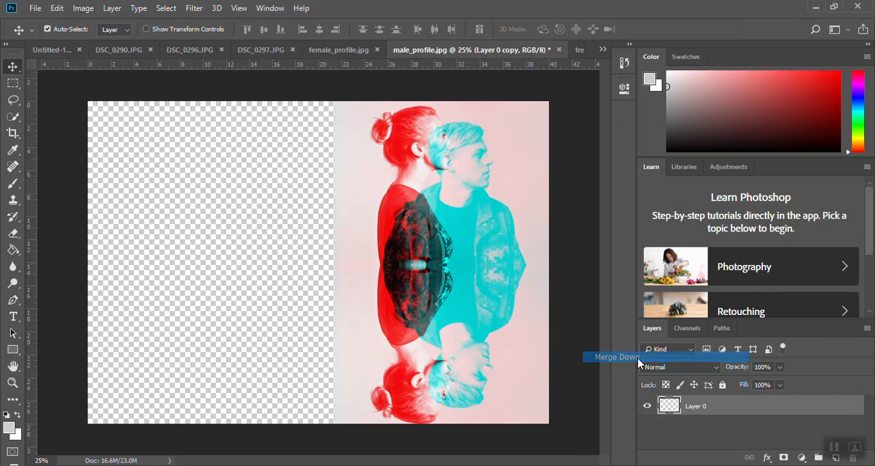
{"action": "right_click", "coordinate": [727, 405]}
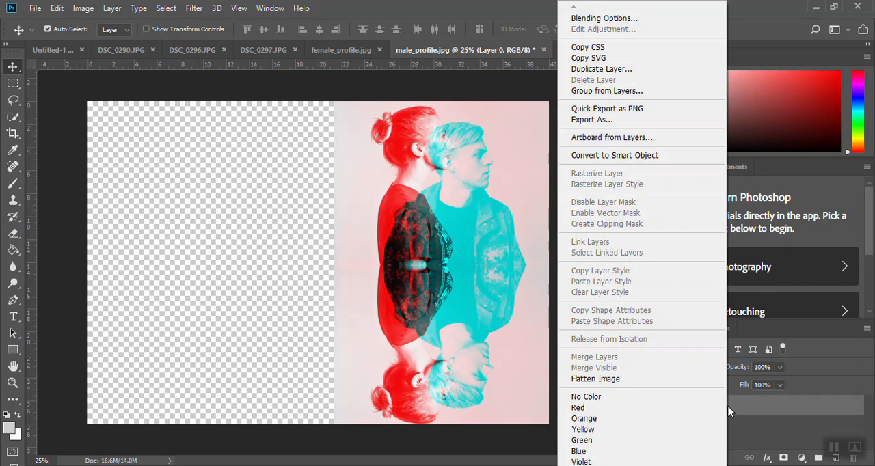
{"action": "left_click", "coordinate": [601, 69]}
{"action": "left_click", "coordinate": [547, 125]}
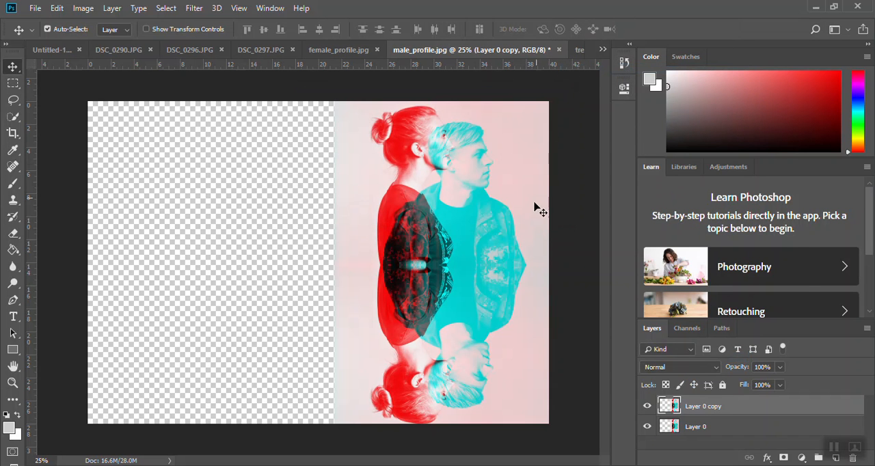
{"action": "left_click_drag", "start_coordinate": [462, 254], "coordinate": [210, 247]}
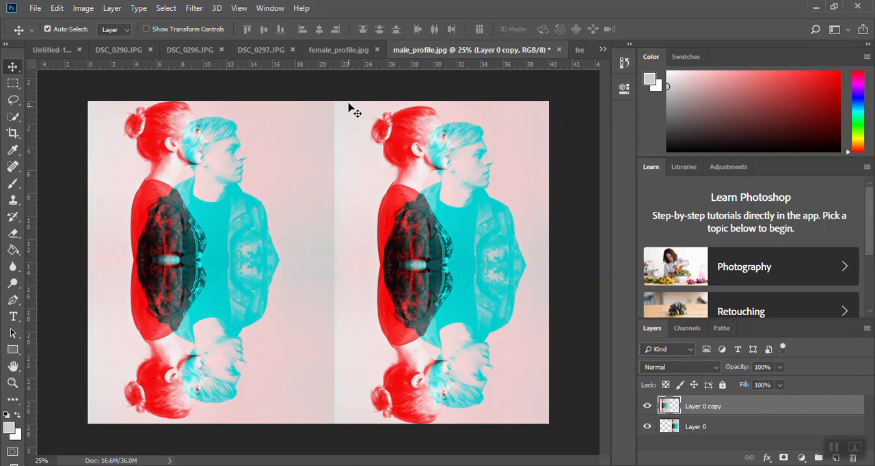
Flip Layer 0 copy horizontally so the two halves mirror each other, and merge it down into Layer 0
{"action": "left_click", "coordinate": [81, 8]}
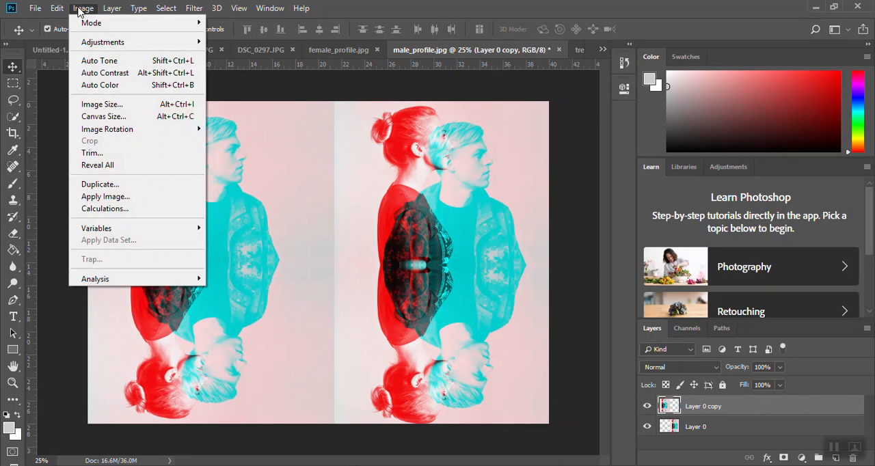
{"action": "mouse_move", "coordinate": [57, 8]}
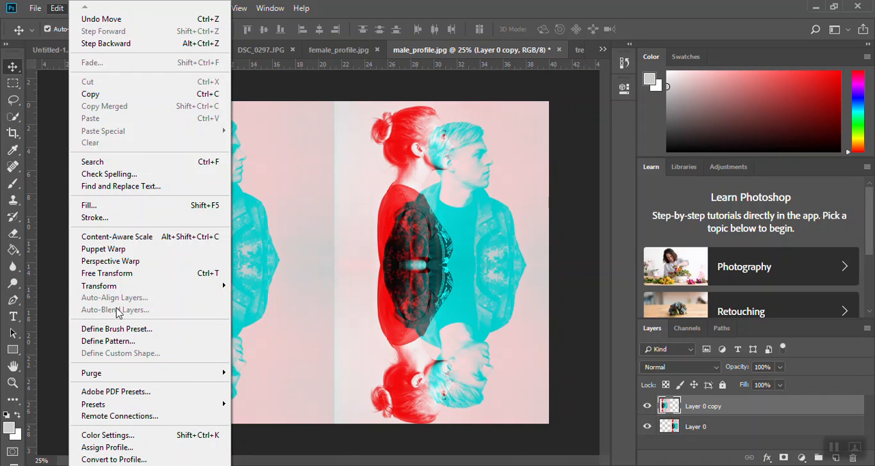
{"action": "mouse_move", "coordinate": [199, 286]}
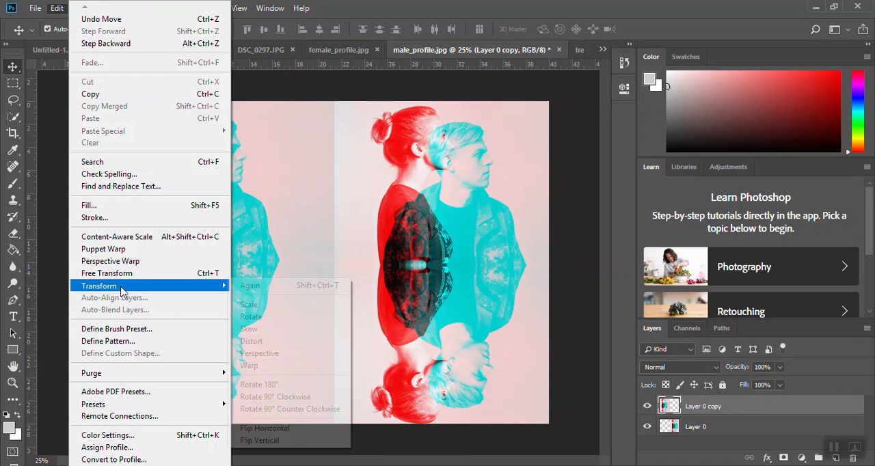
{"action": "left_click", "coordinate": [282, 431]}
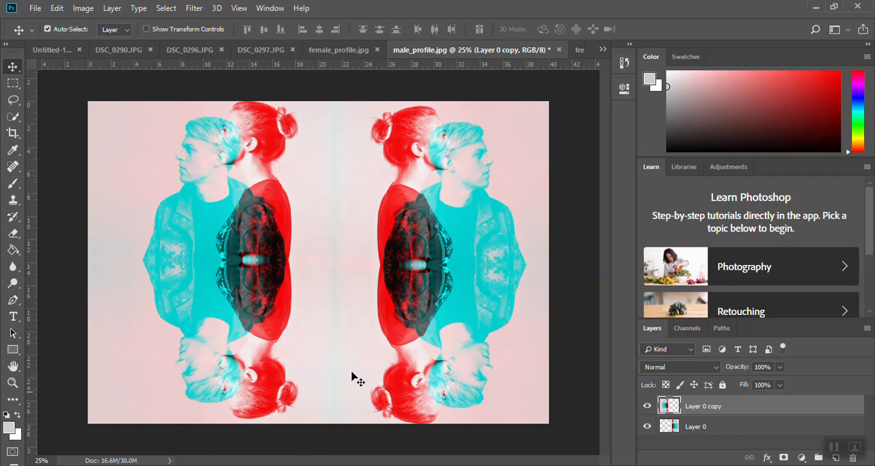
{"action": "right_click", "coordinate": [773, 408]}
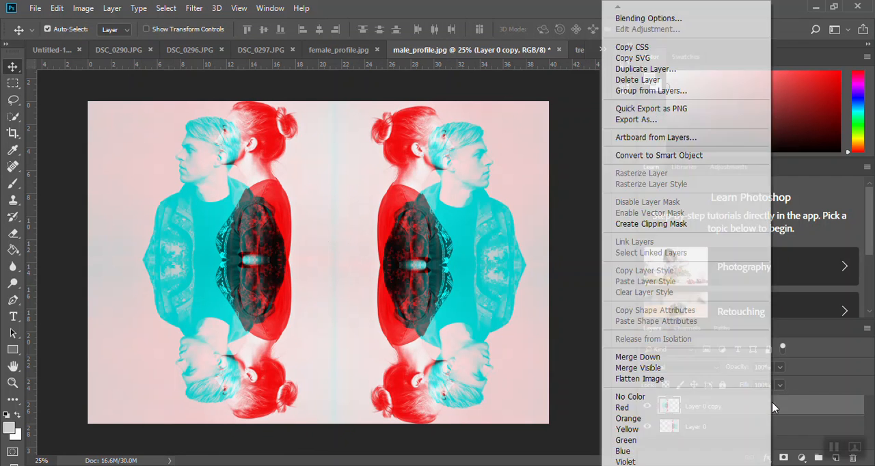
{"action": "left_click", "coordinate": [666, 359]}
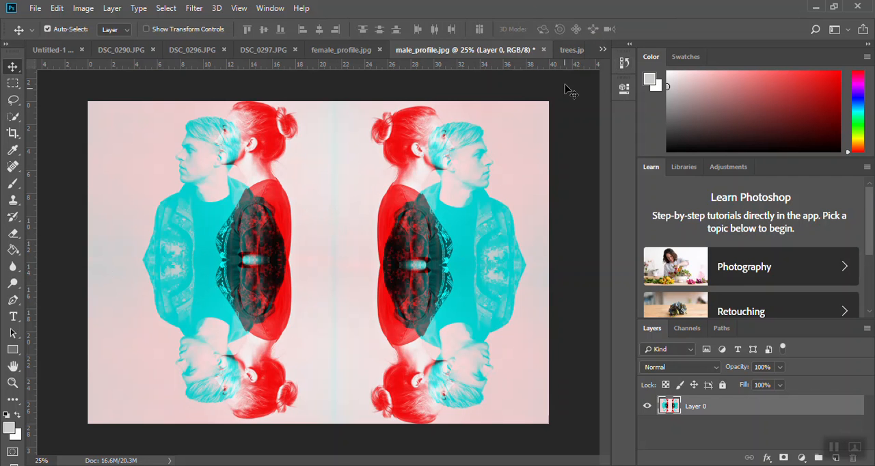
Unlock the Background layer of trees.jpg and copy the photo onto the middle of the male_profile.jpg composition
{"action": "left_click", "coordinate": [568, 53]}
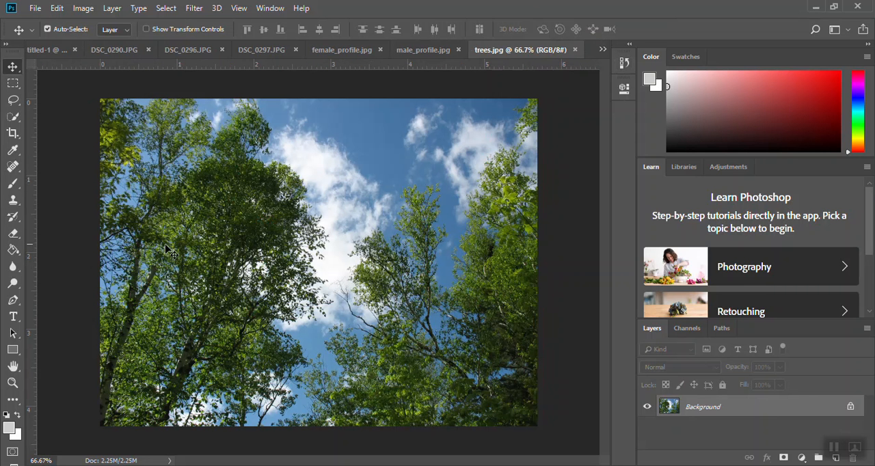
{"action": "left_click", "coordinate": [850, 407]}
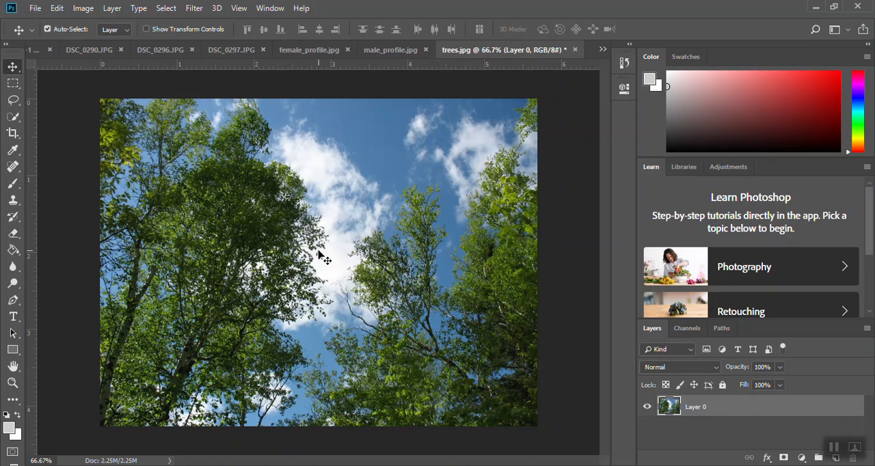
{"action": "left_click_drag", "start_coordinate": [311, 246], "coordinate": [367, 52]}
{"action": "left_click_drag", "start_coordinate": [516, 53], "coordinate": [341, 281]}
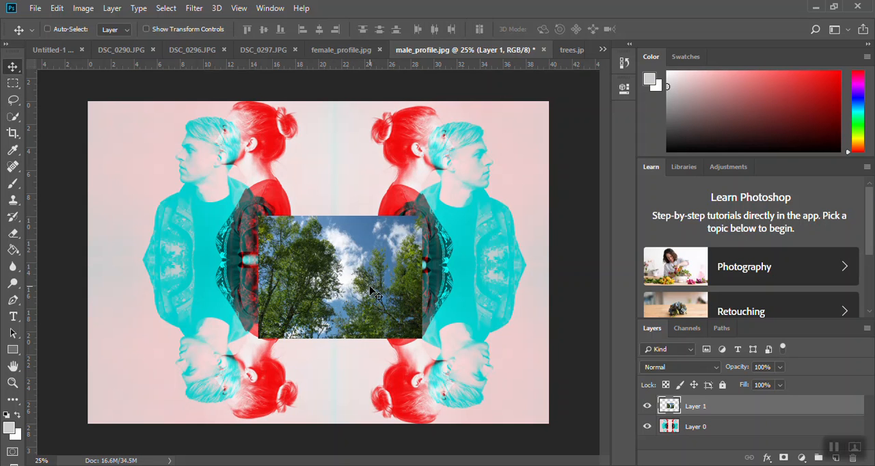
Scale the trees photo on Layer 1 up to about 240% so it covers most of the canvas
{"action": "key", "text": "ctrl+t"}
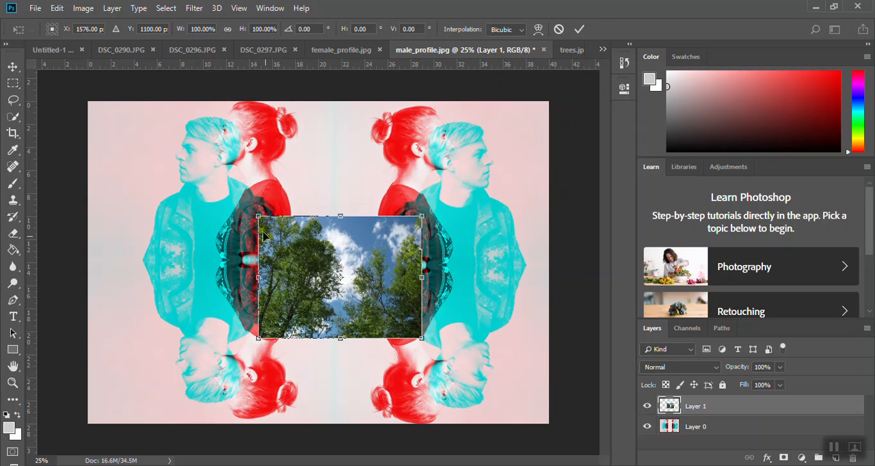
{"action": "left_click_drag", "start_coordinate": [257, 214], "coordinate": [142, 129]}
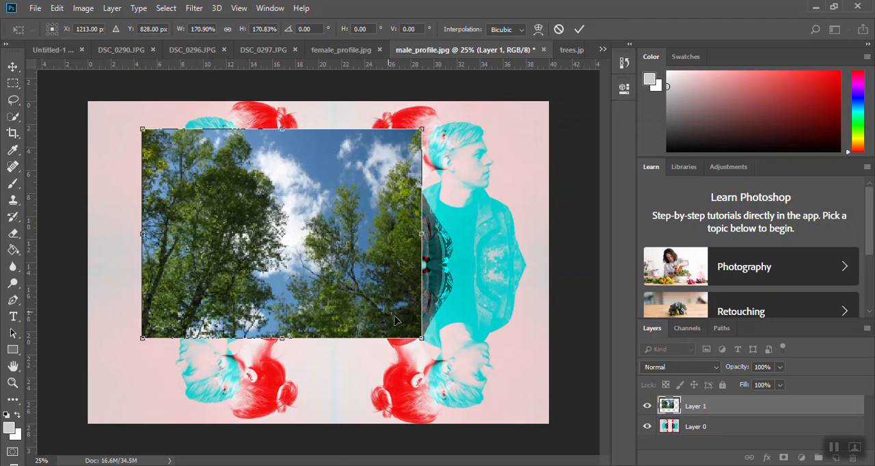
{"action": "left_click_drag", "start_coordinate": [420, 337], "coordinate": [548, 403]}
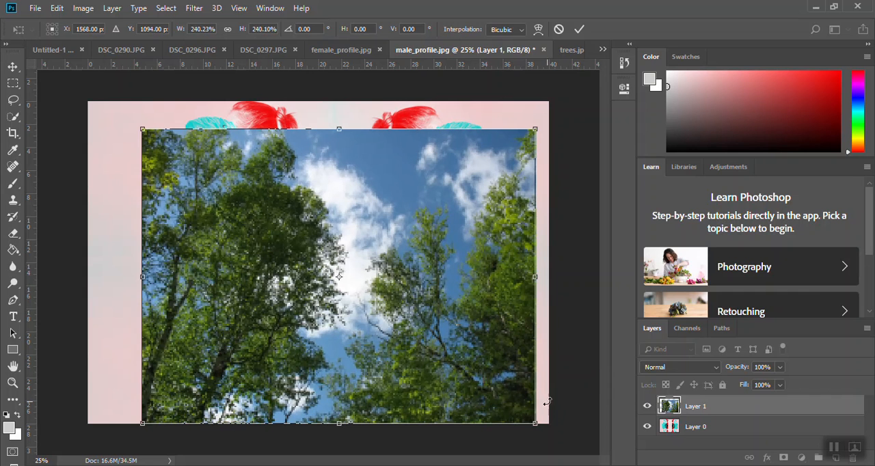
{"action": "key", "text": "Return"}
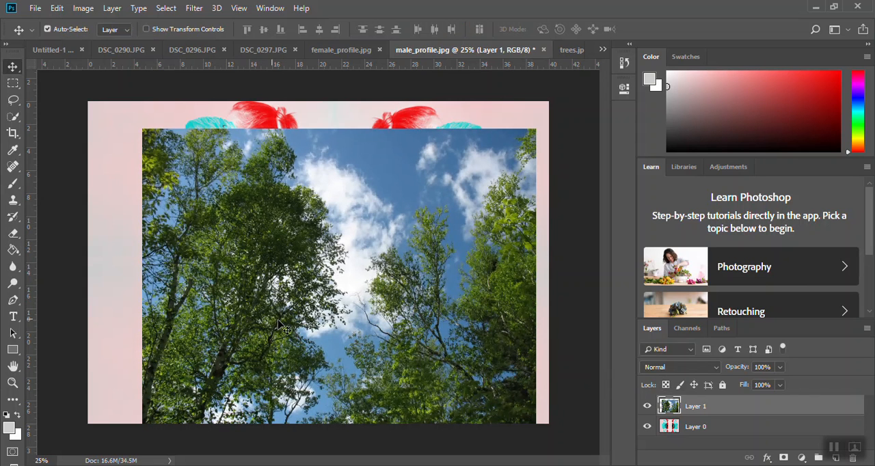
Move the trees photo against the canvas's left edge and enlarge it until it fills the whole canvas
{"action": "left_click_drag", "start_coordinate": [278, 330], "coordinate": [226, 329]}
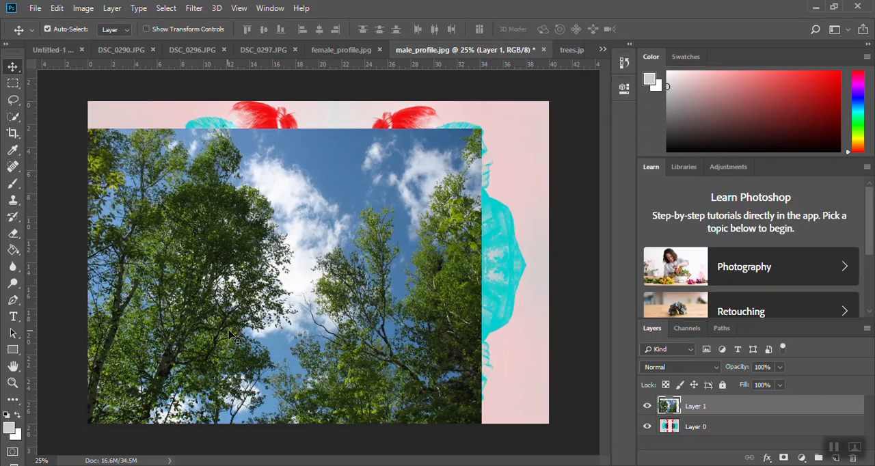
{"action": "key", "text": "ctrl+t"}
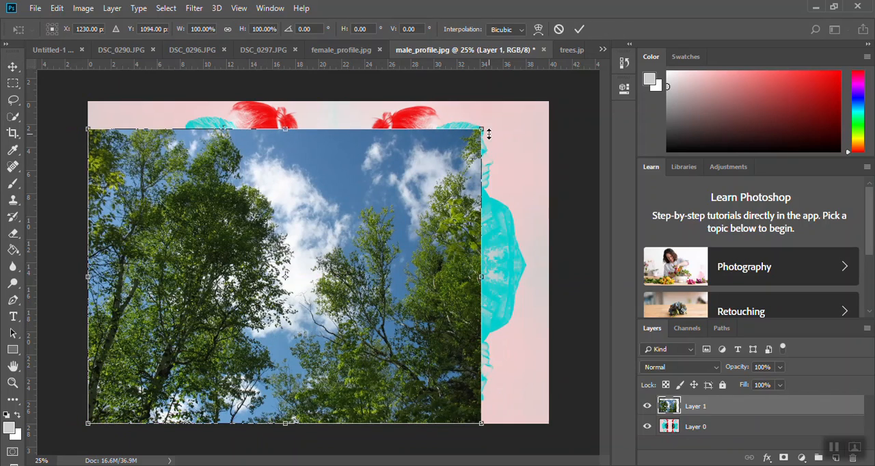
{"action": "left_click_drag", "start_coordinate": [482, 128], "coordinate": [551, 78]}
{"action": "key", "text": "Return"}
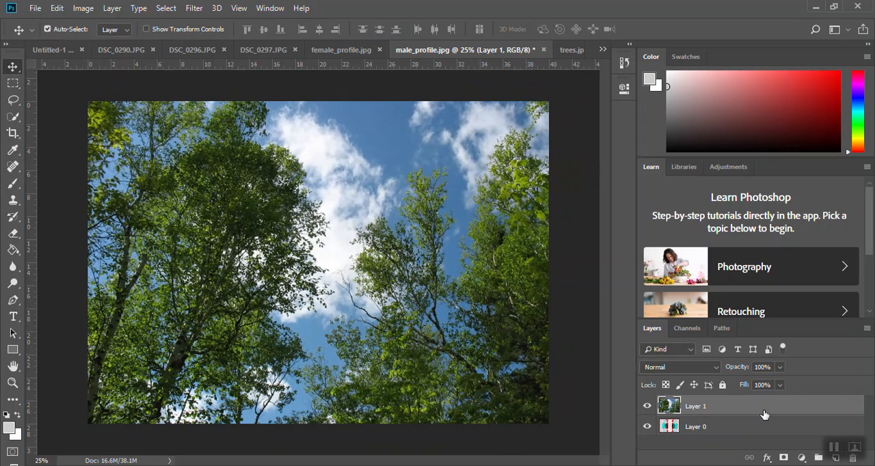
Try Multiply on the trees layer and change its blend mode to Lighten
{"action": "left_click", "coordinate": [702, 369]}
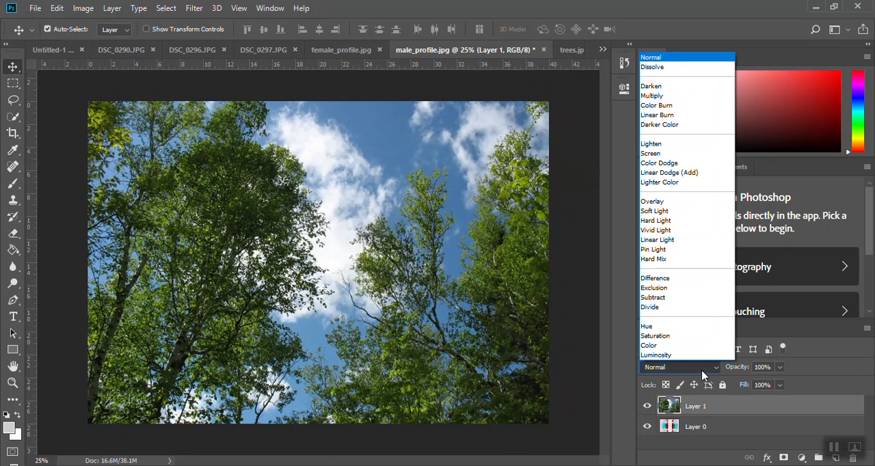
{"action": "left_click", "coordinate": [666, 96]}
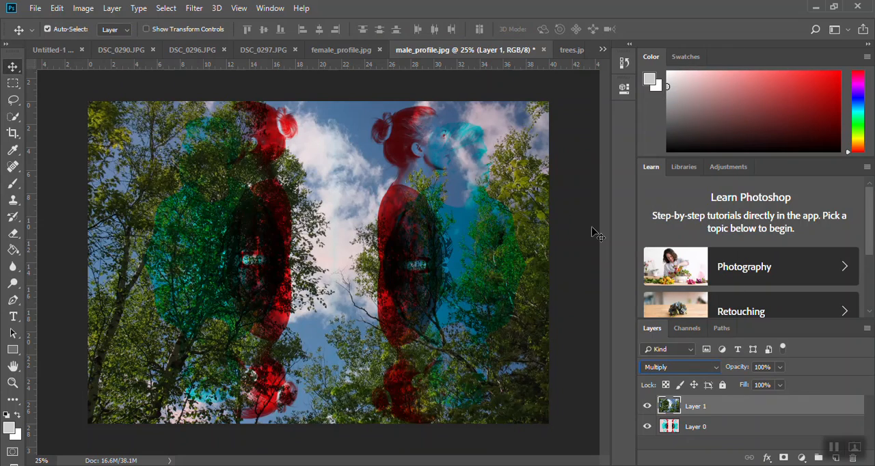
{"action": "key", "text": "Down"}
{"action": "key", "text": "Down"}
{"action": "key", "text": "Down"}
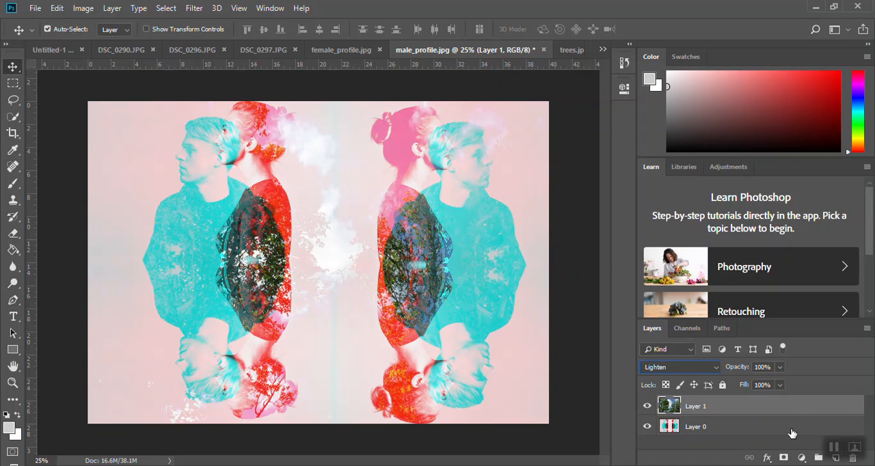
Add a layer mask to Layer 1 and brush black over the right pair's dark overlap to hide the trees there
{"action": "left_click", "coordinate": [784, 458]}
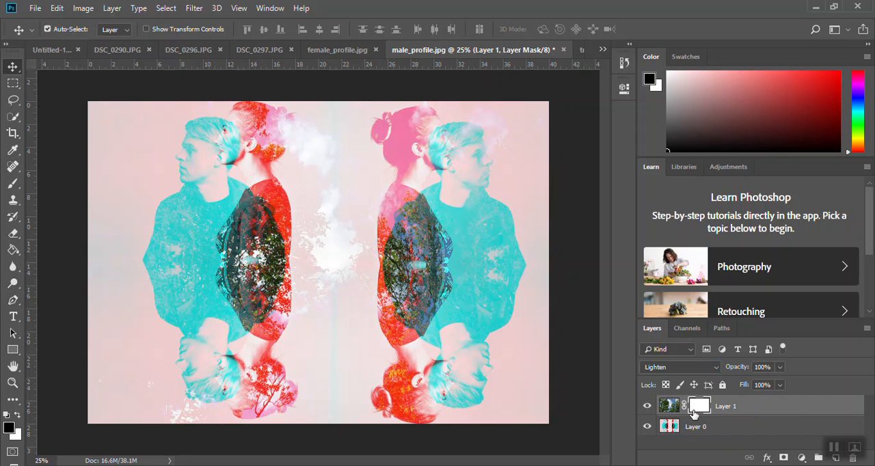
{"action": "left_click", "coordinate": [13, 183]}
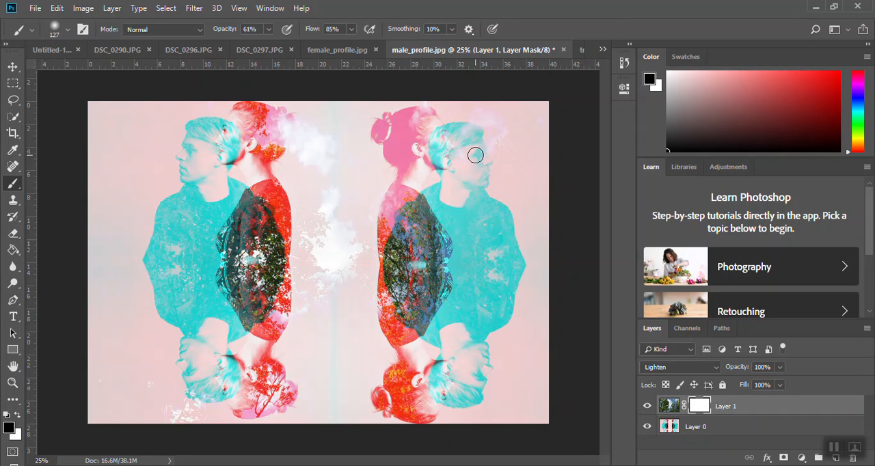
{"action": "mouse_move", "coordinate": [402, 247]}
{"action": "left_mouse_down"}
{"action": "mouse_move", "coordinate": [403, 226]}
{"action": "mouse_move", "coordinate": [387, 253]}
{"action": "mouse_move", "coordinate": [409, 221]}
{"action": "mouse_move", "coordinate": [409, 272]}
{"action": "mouse_move", "coordinate": [403, 269]}
{"action": "mouse_move", "coordinate": [399, 294]}
{"action": "mouse_move", "coordinate": [394, 273]}
{"action": "mouse_move", "coordinate": [423, 320]}
{"action": "mouse_move", "coordinate": [414, 229]}
{"action": "mouse_move", "coordinate": [423, 284]}
{"action": "mouse_move", "coordinate": [415, 241]}
{"action": "mouse_move", "coordinate": [413, 258]}
{"action": "mouse_move", "coordinate": [408, 242]}
{"action": "mouse_move", "coordinate": [395, 238]}
{"action": "mouse_move", "coordinate": [396, 261]}
{"action": "mouse_move", "coordinate": [408, 282]}
{"action": "mouse_move", "coordinate": [419, 267]}
{"action": "mouse_move", "coordinate": [434, 298]}
{"action": "mouse_move", "coordinate": [433, 290]}
{"action": "mouse_move", "coordinate": [418, 315]}
{"action": "mouse_move", "coordinate": [388, 278]}
{"action": "mouse_move", "coordinate": [413, 315]}
{"action": "mouse_move", "coordinate": [411, 276]}
{"action": "mouse_move", "coordinate": [422, 299]}
{"action": "mouse_move", "coordinate": [418, 322]}
{"action": "mouse_move", "coordinate": [422, 219]}
{"action": "mouse_move", "coordinate": [393, 240]}
{"action": "mouse_move", "coordinate": [414, 224]}
{"action": "mouse_move", "coordinate": [414, 198]}
{"action": "mouse_move", "coordinate": [429, 256]}
{"action": "mouse_move", "coordinate": [418, 213]}
{"action": "mouse_move", "coordinate": [441, 244]}
{"action": "mouse_move", "coordinate": [428, 315]}
{"action": "mouse_move", "coordinate": [416, 289]}
{"action": "left_mouse_up"}
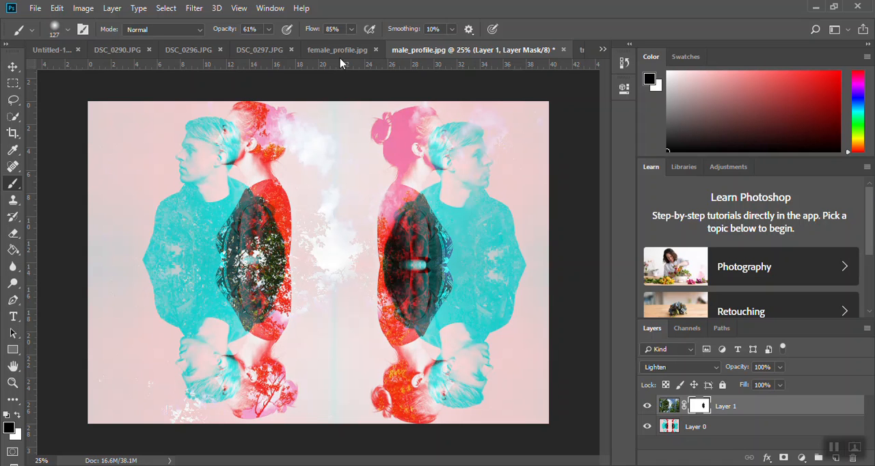
Raise the brush opacity to 89% and mask the trees over the left pair's dark overlap, cyan chest and the upside-down heads
{"action": "left_click", "coordinate": [269, 29]}
{"action": "left_click_drag", "start_coordinate": [278, 47], "coordinate": [286, 45]}
{"action": "mouse_move", "coordinate": [250, 222]}
{"action": "left_mouse_down"}
{"action": "mouse_move", "coordinate": [248, 264]}
{"action": "mouse_move", "coordinate": [255, 254]}
{"action": "mouse_move", "coordinate": [254, 275]}
{"action": "mouse_move", "coordinate": [257, 239]}
{"action": "mouse_move", "coordinate": [270, 248]}
{"action": "mouse_move", "coordinate": [272, 268]}
{"action": "mouse_move", "coordinate": [272, 246]}
{"action": "mouse_move", "coordinate": [262, 302]}
{"action": "mouse_move", "coordinate": [259, 280]}
{"action": "mouse_move", "coordinate": [256, 292]}
{"action": "mouse_move", "coordinate": [243, 292]}
{"action": "mouse_move", "coordinate": [233, 261]}
{"action": "mouse_move", "coordinate": [248, 318]}
{"action": "mouse_move", "coordinate": [250, 287]}
{"action": "mouse_move", "coordinate": [271, 268]}
{"action": "mouse_move", "coordinate": [254, 207]}
{"action": "mouse_move", "coordinate": [237, 226]}
{"action": "left_mouse_up"}
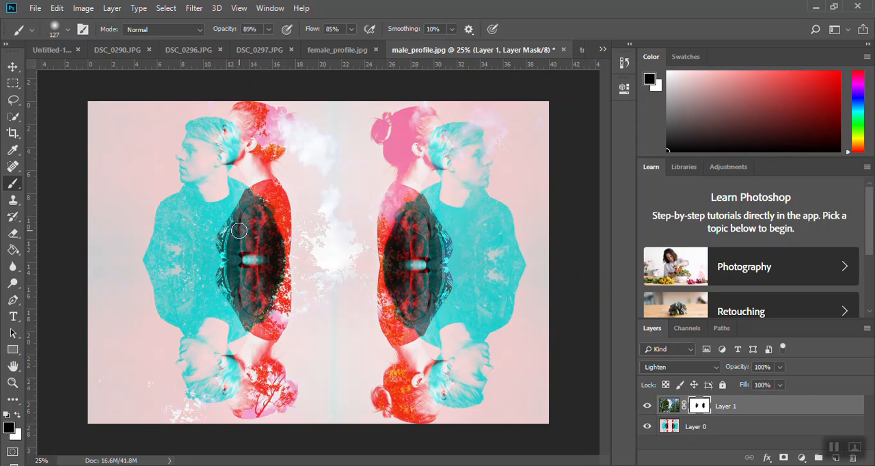
{"action": "mouse_move", "coordinate": [186, 204]}
{"action": "left_mouse_down"}
{"action": "mouse_move", "coordinate": [172, 212]}
{"action": "mouse_move", "coordinate": [222, 207]}
{"action": "left_mouse_up"}
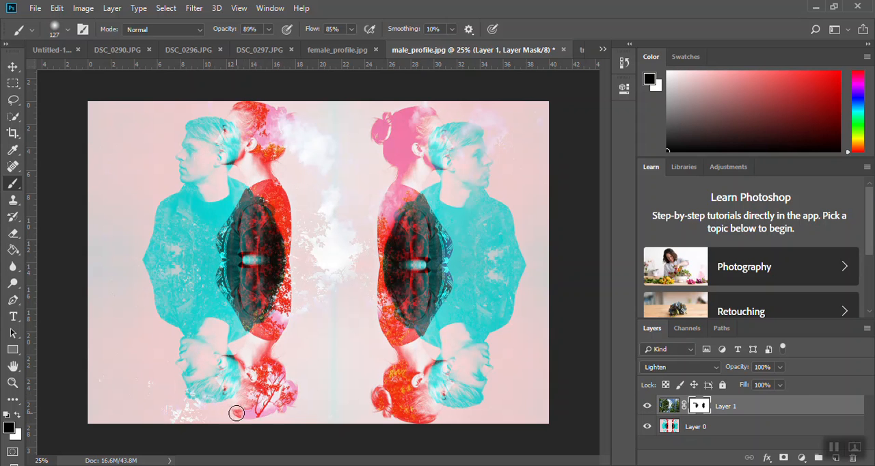
{"action": "mouse_move", "coordinate": [238, 405]}
{"action": "left_mouse_down"}
{"action": "mouse_move", "coordinate": [259, 422]}
{"action": "mouse_move", "coordinate": [283, 416]}
{"action": "left_mouse_up"}
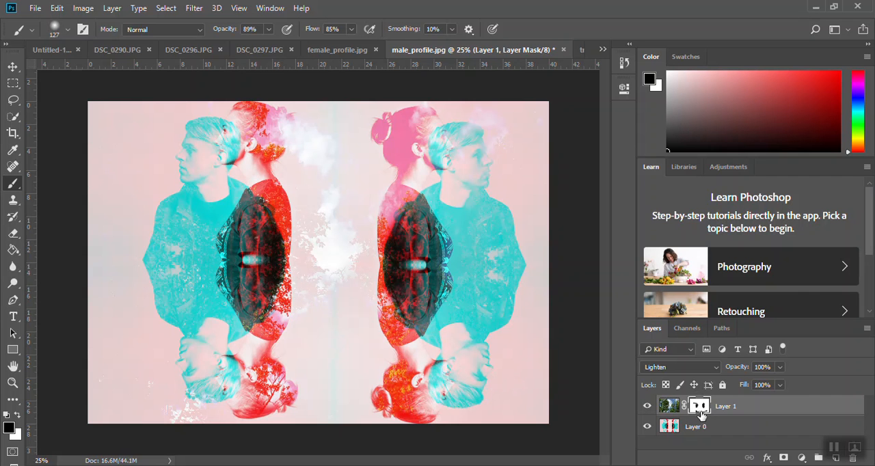
Try the Linear Burn and Multiply blend modes on the masked trees layer
{"action": "left_click", "coordinate": [694, 370]}
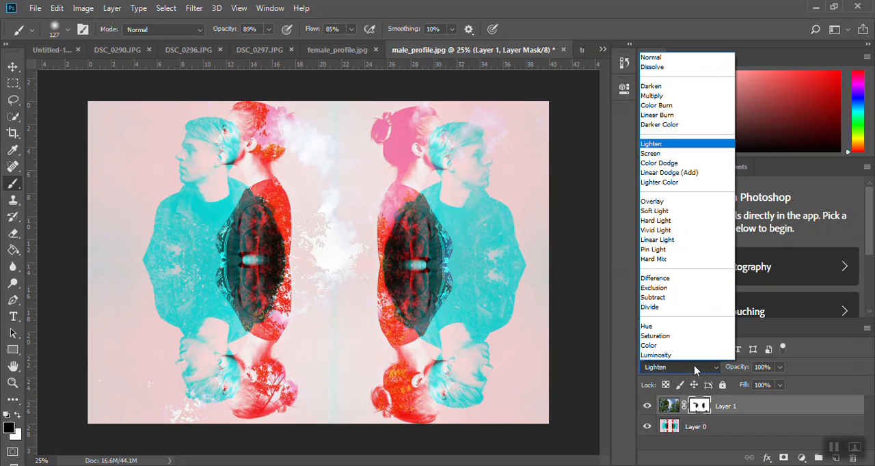
{"action": "left_click", "coordinate": [689, 115]}
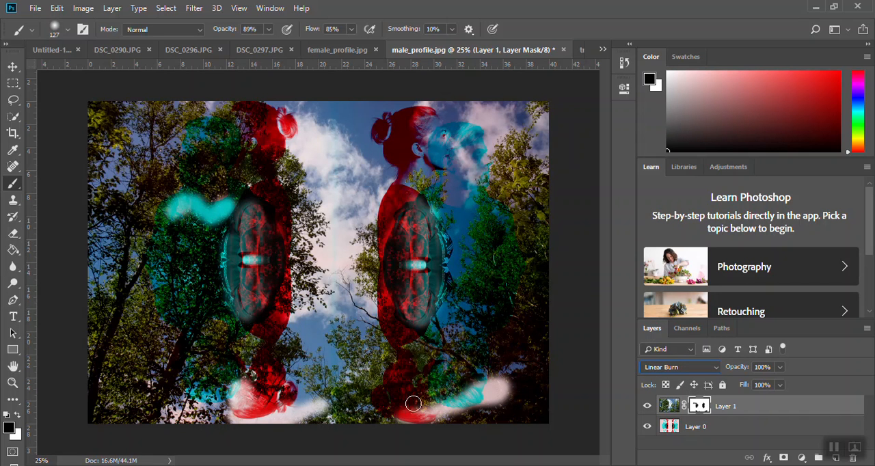
{"action": "left_click", "coordinate": [681, 367]}
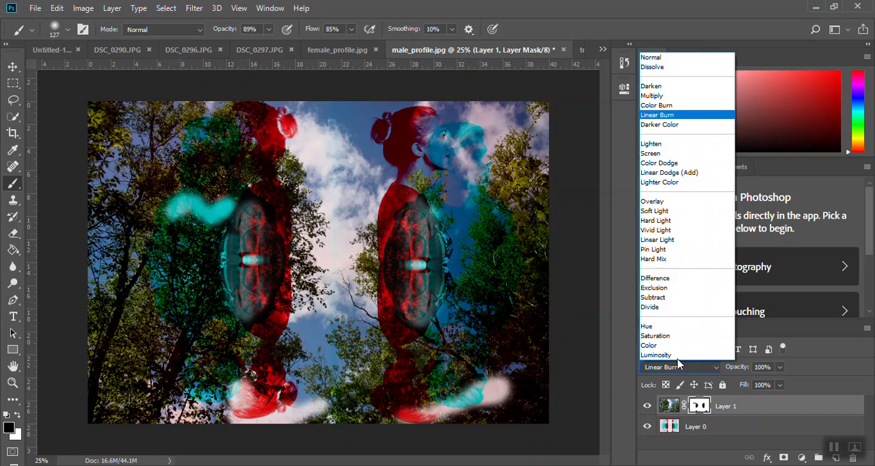
{"action": "left_click", "coordinate": [661, 97]}
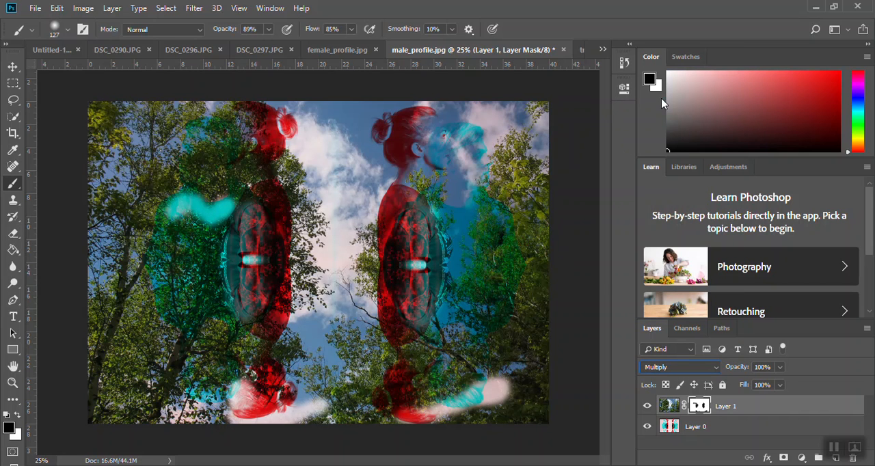
Cycle through the remaining blend modes on Layer 1, such as Screen, Soft Light and Subtract, and settle on Hue
{"action": "key", "text": "Up"}
{"action": "key", "text": "Up"}
{"action": "key", "text": "Up"}
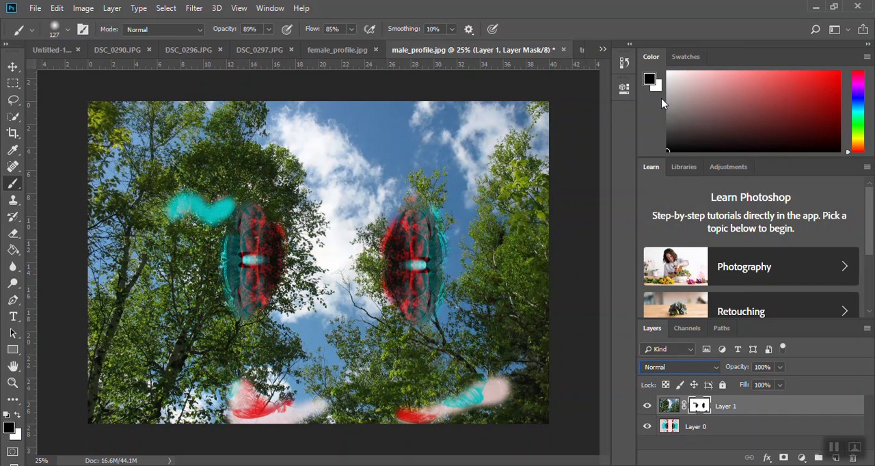
{"action": "key", "text": "Down"}
{"action": "key", "text": "Down"}
{"action": "key", "text": "Down"}
{"action": "key", "text": "Down"}
{"action": "key", "text": "Down"}
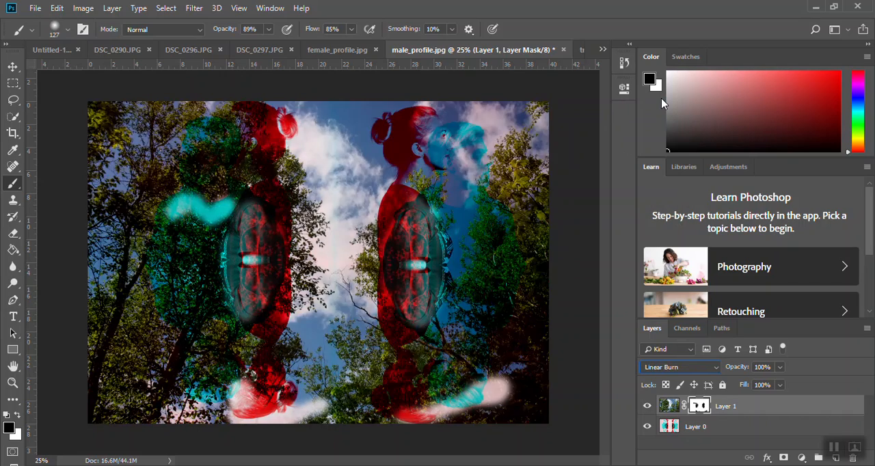
{"action": "key", "text": "Down"}
{"action": "key", "text": "Down"}
{"action": "key", "text": "Down"}
{"action": "key", "text": "Down"}
{"action": "key", "text": "Down"}
{"action": "key", "text": "Down"}
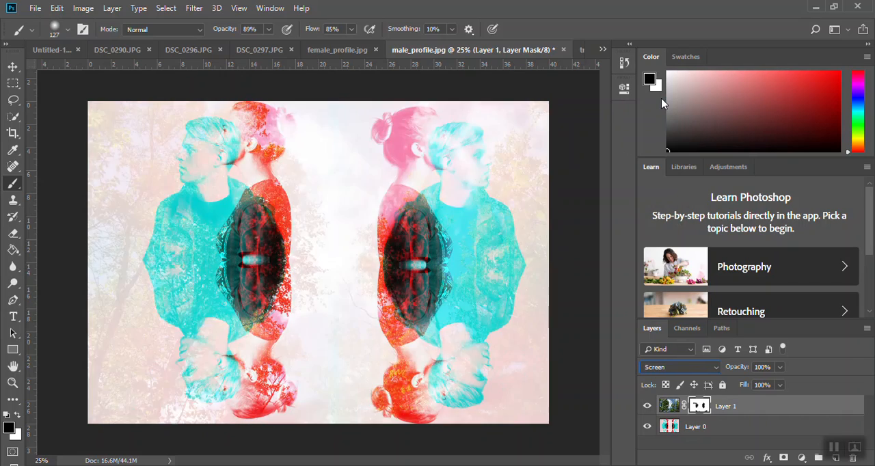
{"action": "key", "text": "Down"}
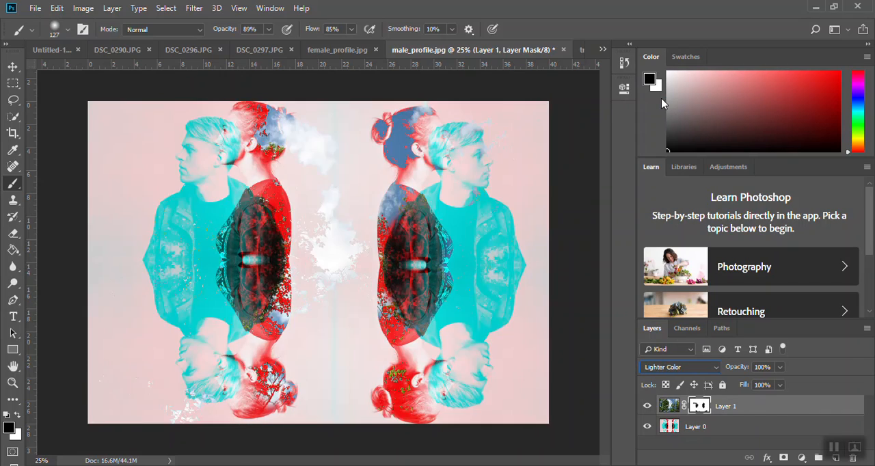
{"action": "key", "text": "Down"}
{"action": "key", "text": "Down"}
{"action": "key", "text": "Down"}
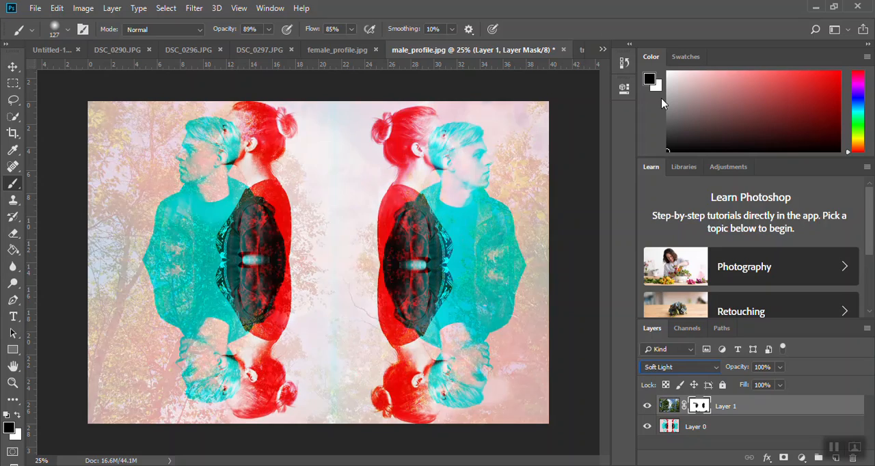
{"action": "key", "text": "Down"}
{"action": "key", "text": "Down"}
{"action": "key", "text": "Down"}
{"action": "key", "text": "Down"}
{"action": "key", "text": "Down"}
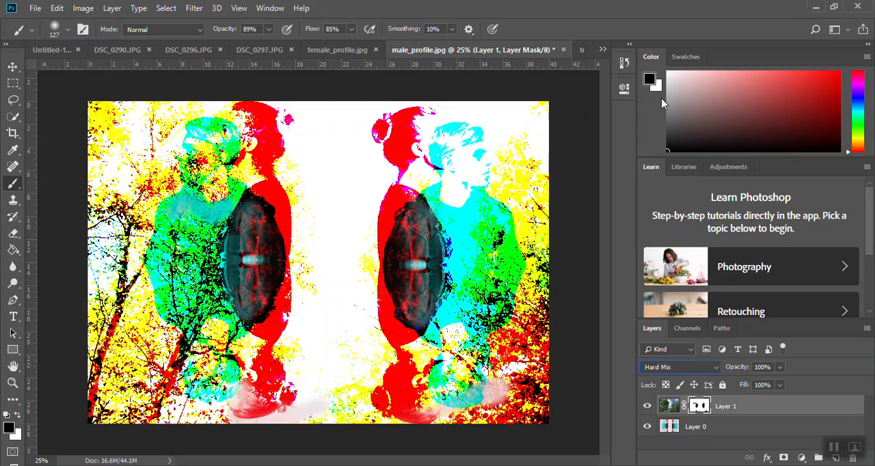
{"action": "key", "text": "Down"}
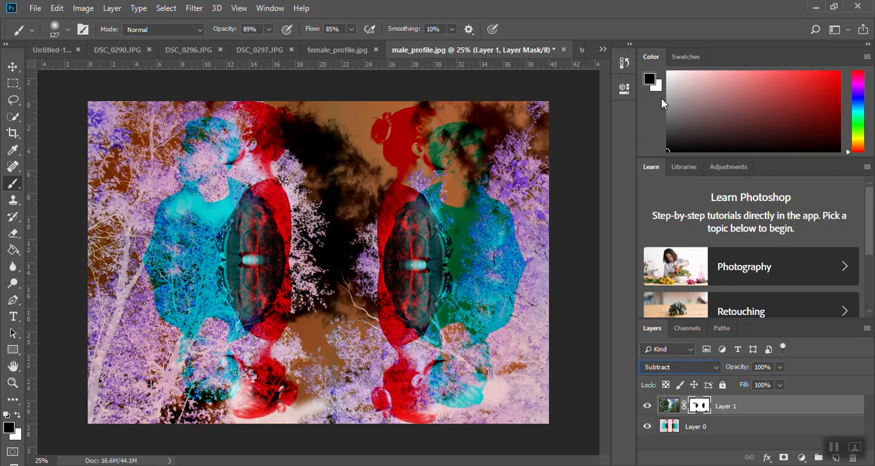
{"action": "key", "text": "Down"}
{"action": "key", "text": "Down"}
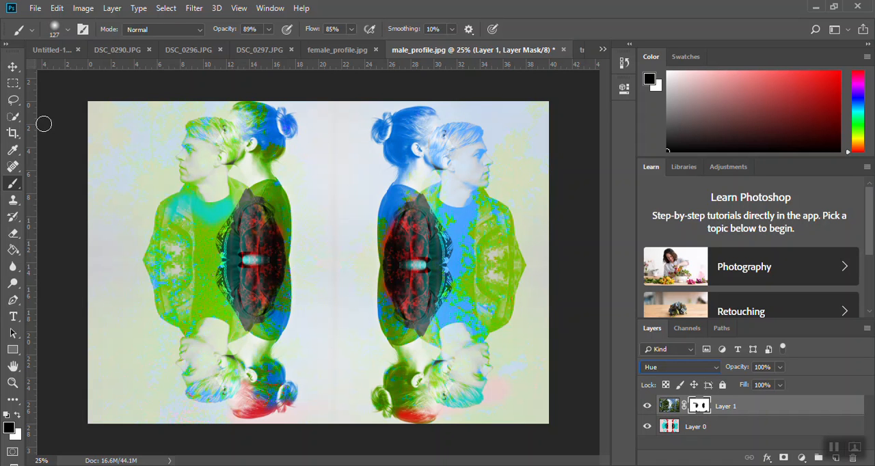
Crop the canvas to the left mirrored pair, extending the crop slightly beyond the top edge
{"action": "left_click", "coordinate": [13, 134]}
{"action": "left_click_drag", "start_coordinate": [548, 262], "coordinate": [441, 260]}
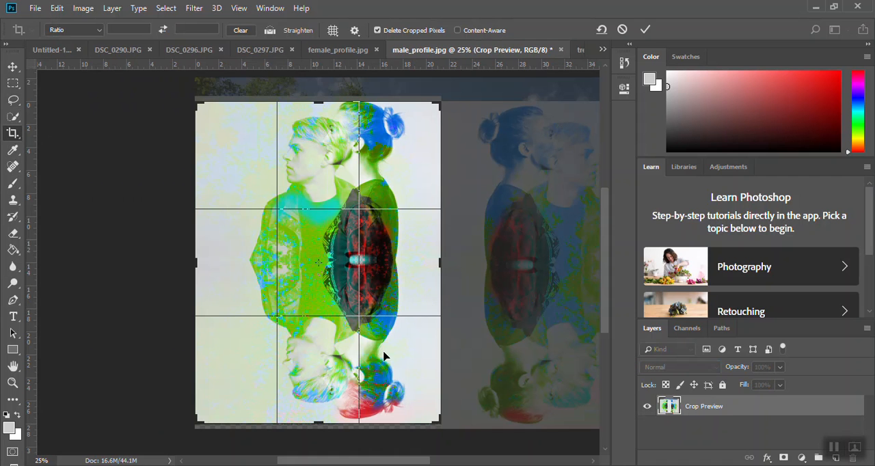
{"action": "left_click_drag", "start_coordinate": [315, 99], "coordinate": [316, 97]}
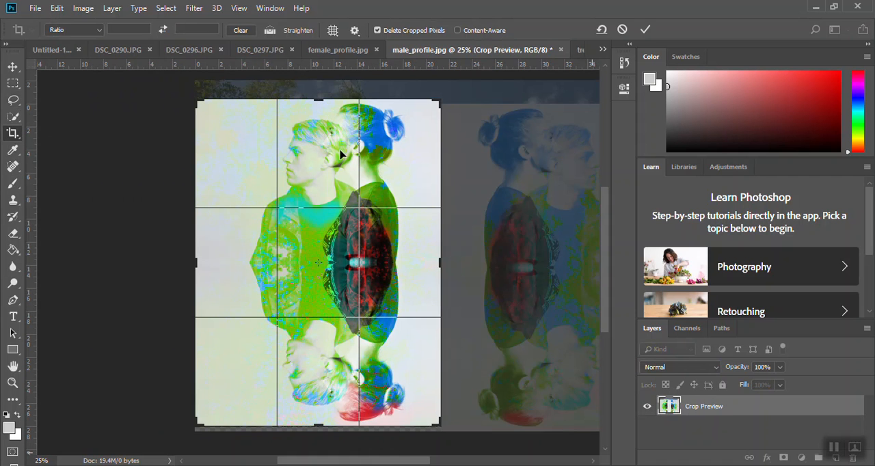
{"action": "key", "text": "Return"}
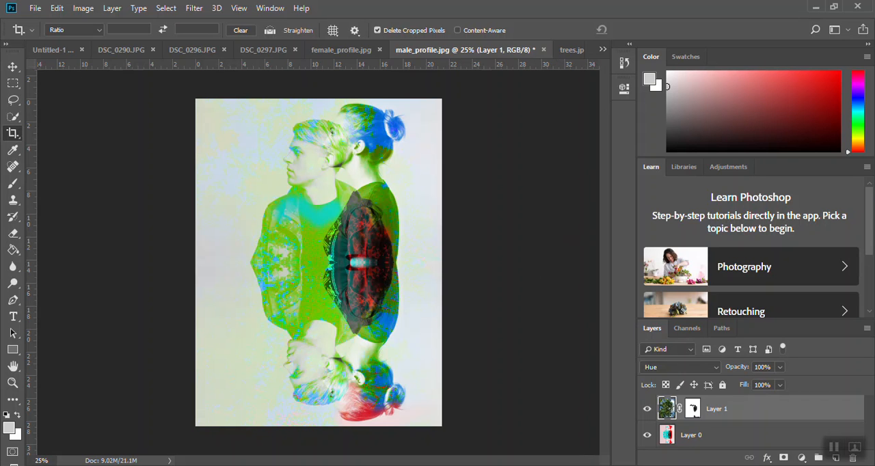
{"action": "right_click", "coordinate": [547, 465]}
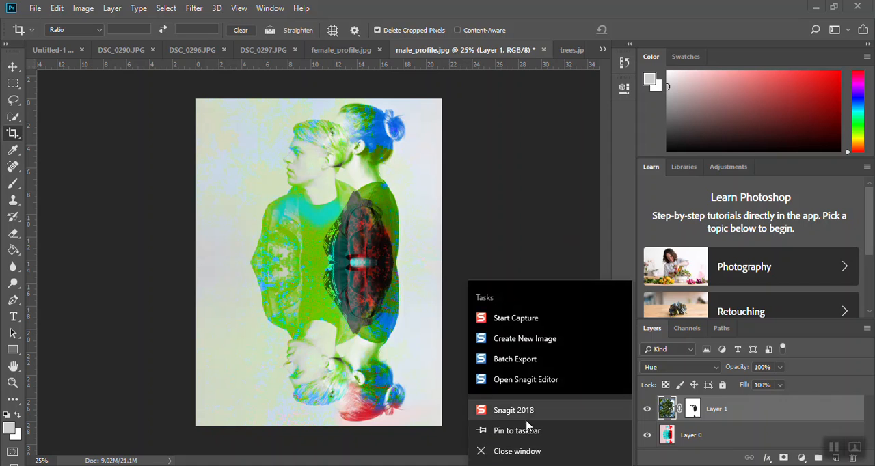